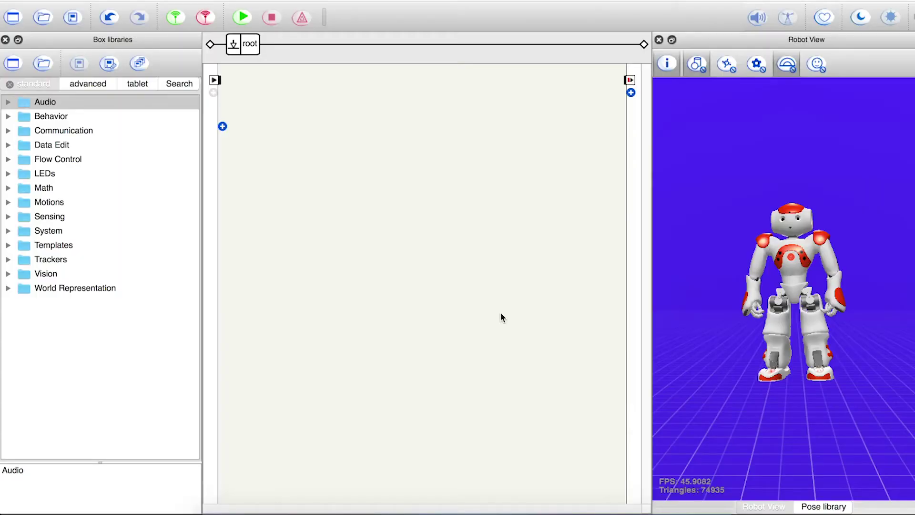
Step: Drag Tai Chi Chuan from Motions > Dances onto the canvas and wire onStart to it
left_click(9, 202)
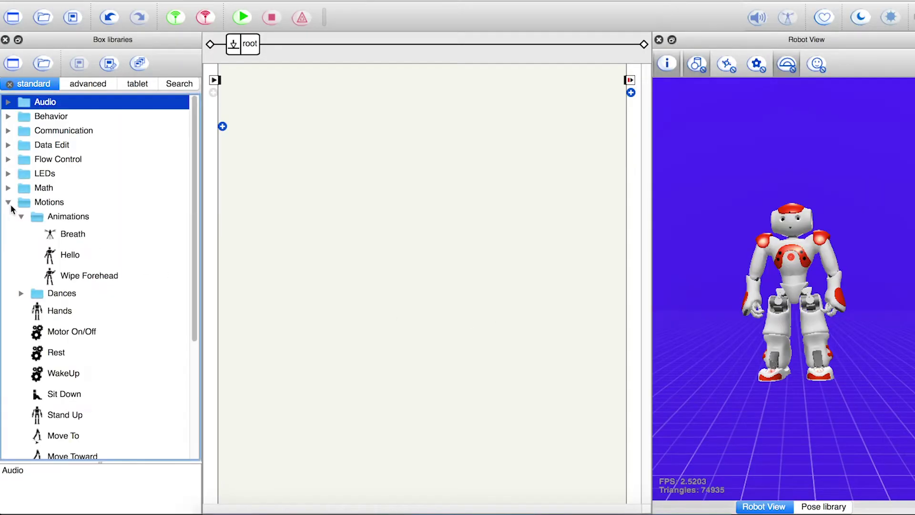
left_click(21, 293)
left_click_drag(76, 313, 372, 207)
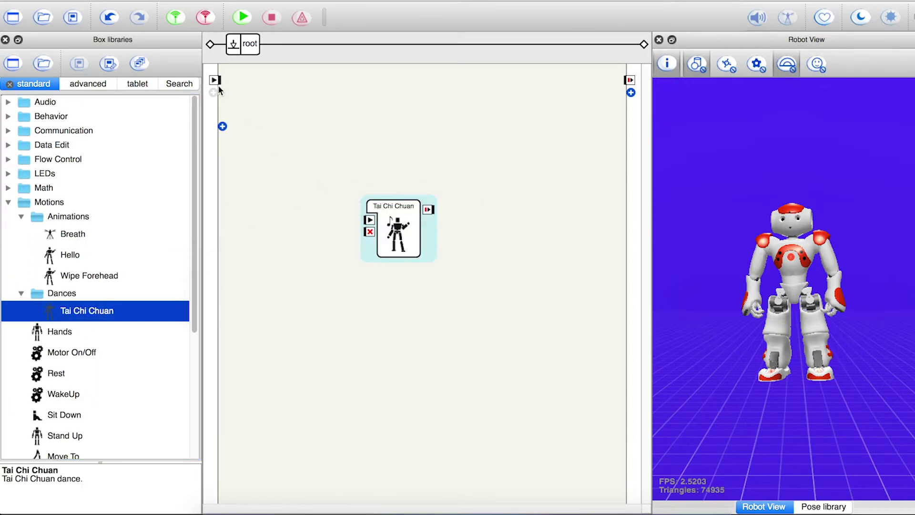
left_click_drag(215, 81, 369, 220)
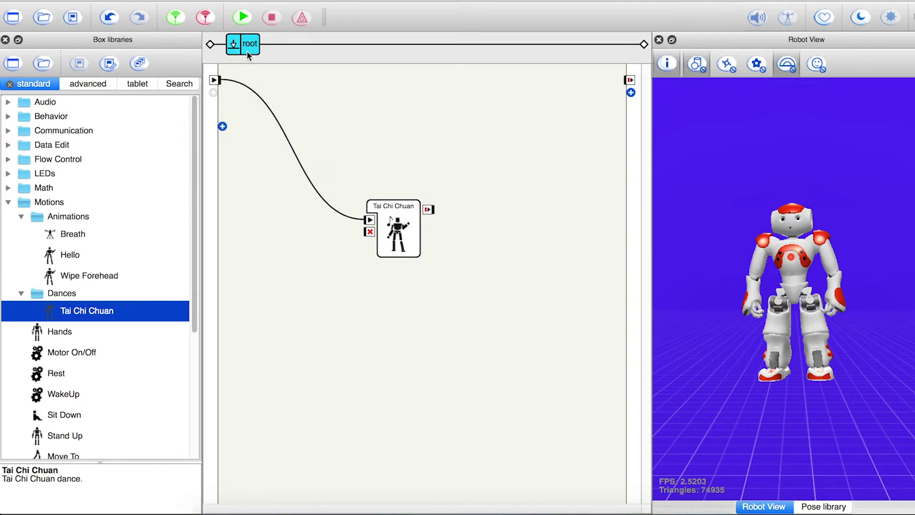
Step: Upload and play the Tai Chi Chuan behavior on the virtual NAO
left_click(242, 17)
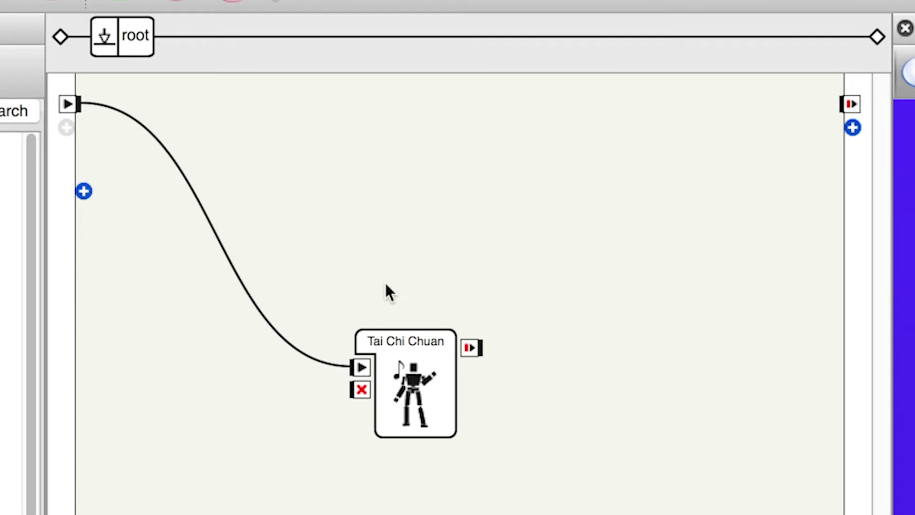
Step: Inside the Tai Chi Chuan box, set the Stand Up box's Maximum of tries to 6
double_click(412, 390)
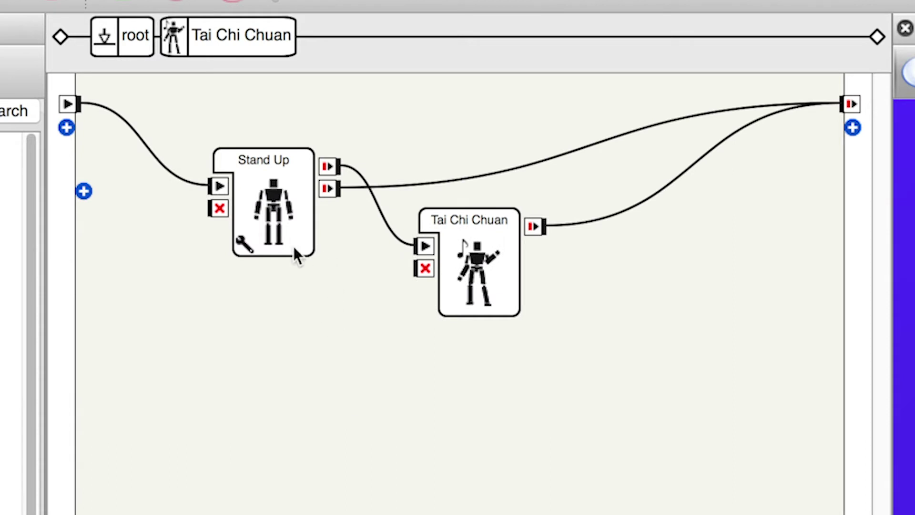
left_click(297, 215)
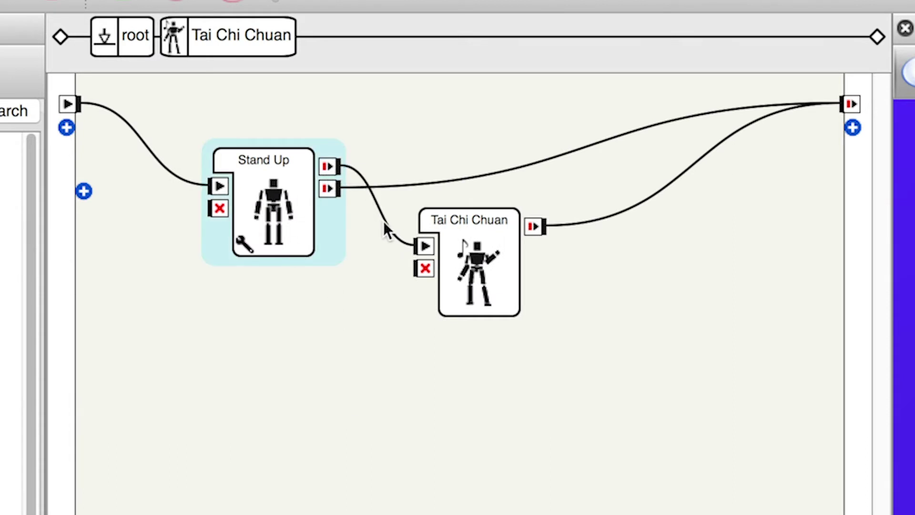
left_click(458, 265)
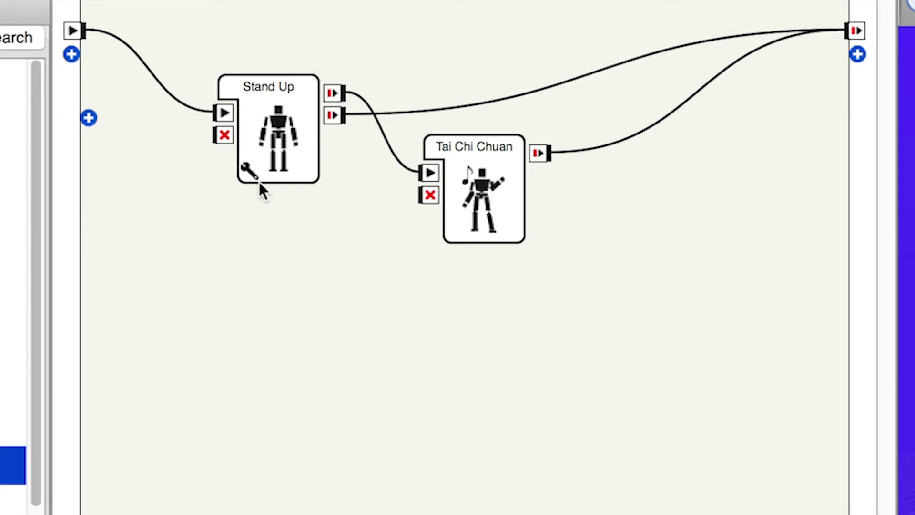
left_click(254, 175)
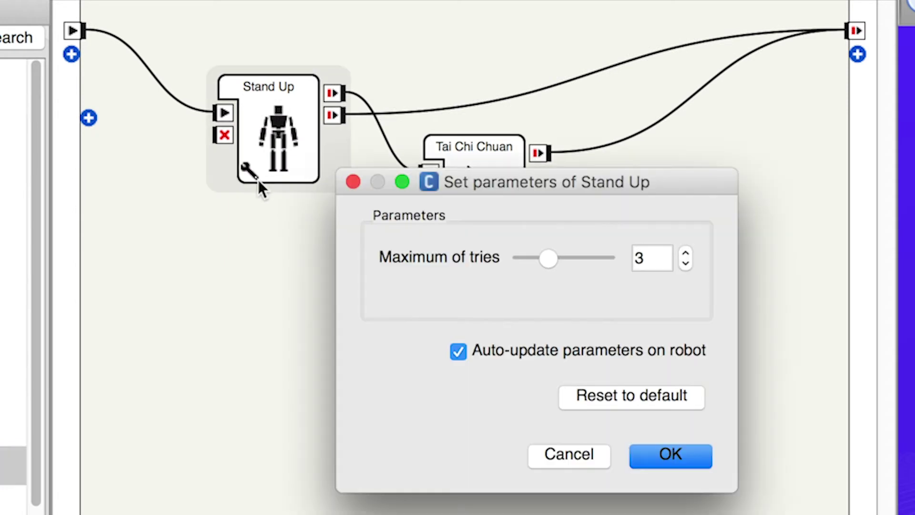
left_click_drag(547, 258, 569, 258)
left_click(679, 458)
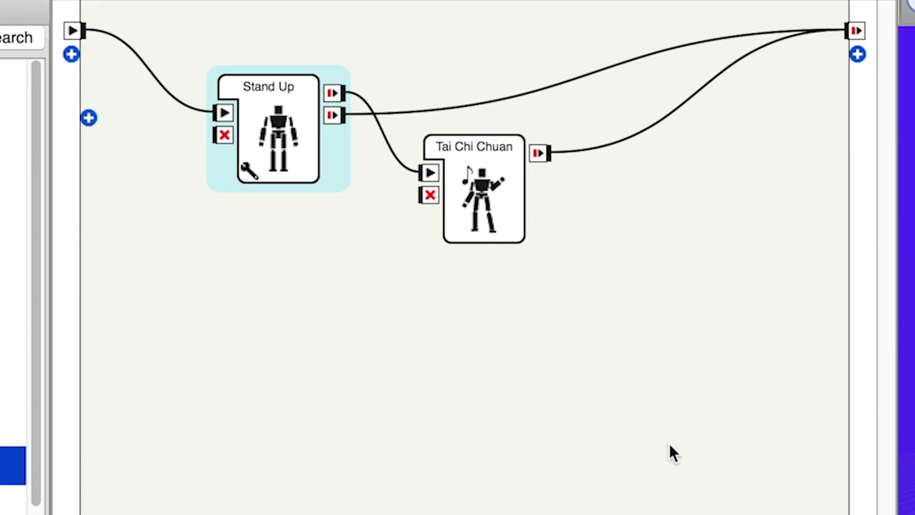
Step: Open the inner dance timeline and view the music layer's Play Sound parameters (swiftswords_ext.mp3)
double_click(494, 188)
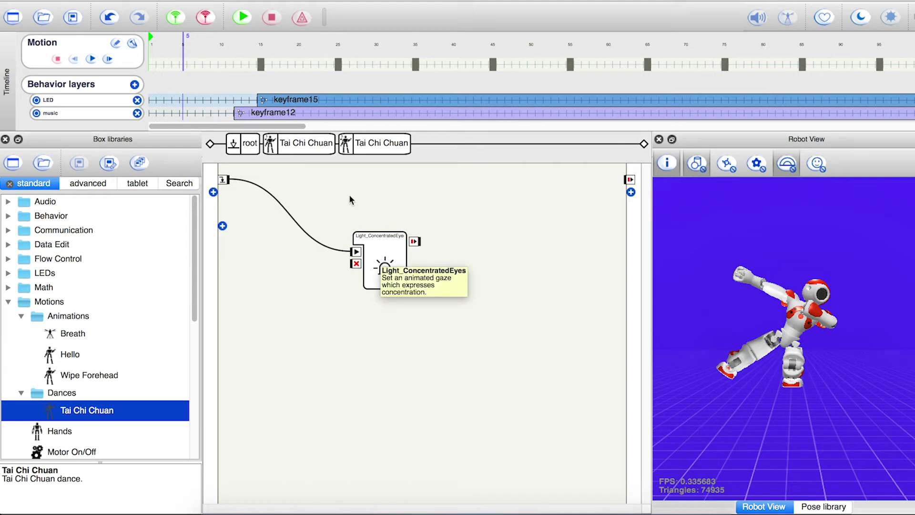
left_click(301, 114)
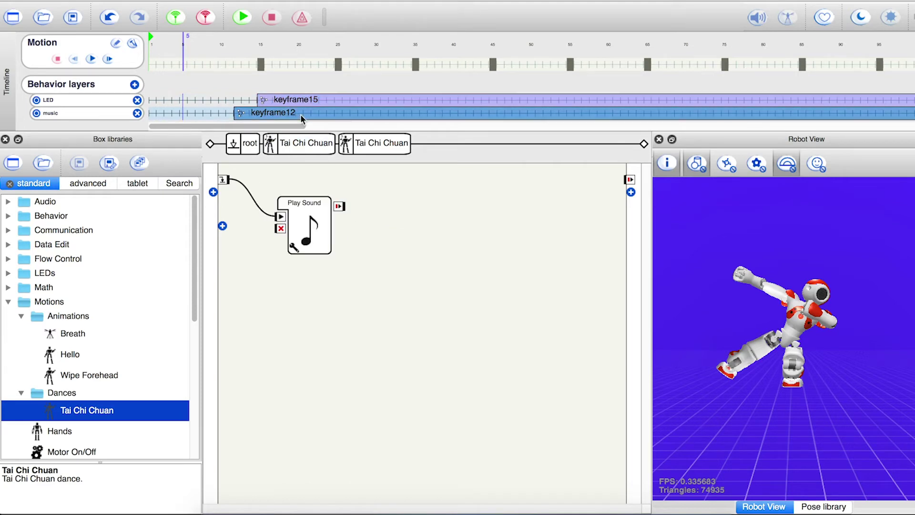
left_click(295, 247)
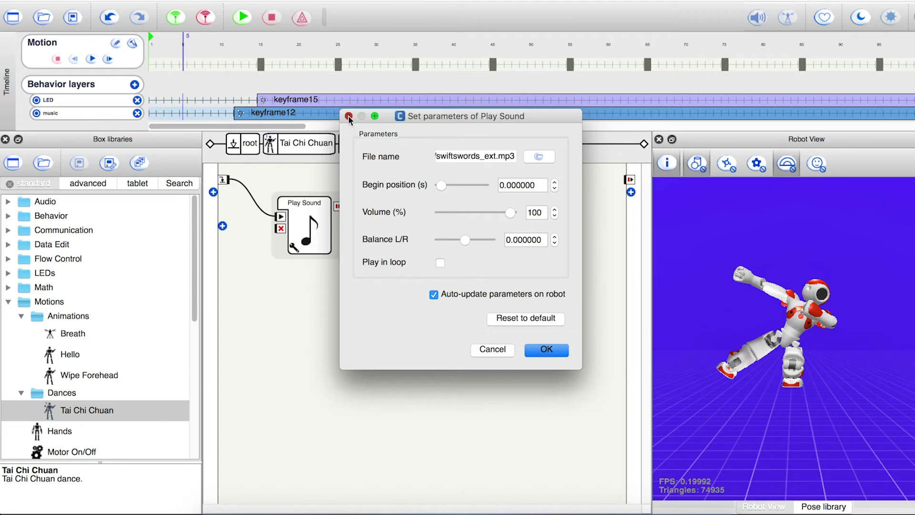
left_click(348, 116)
Step: Preview the robot poses at keyframes 15, 25, 35 and 45
left_click(263, 67)
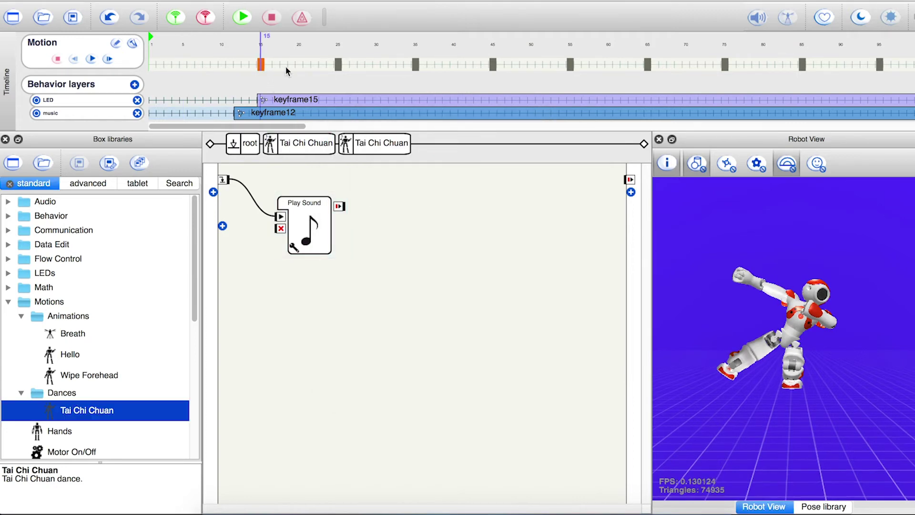
left_click(339, 66)
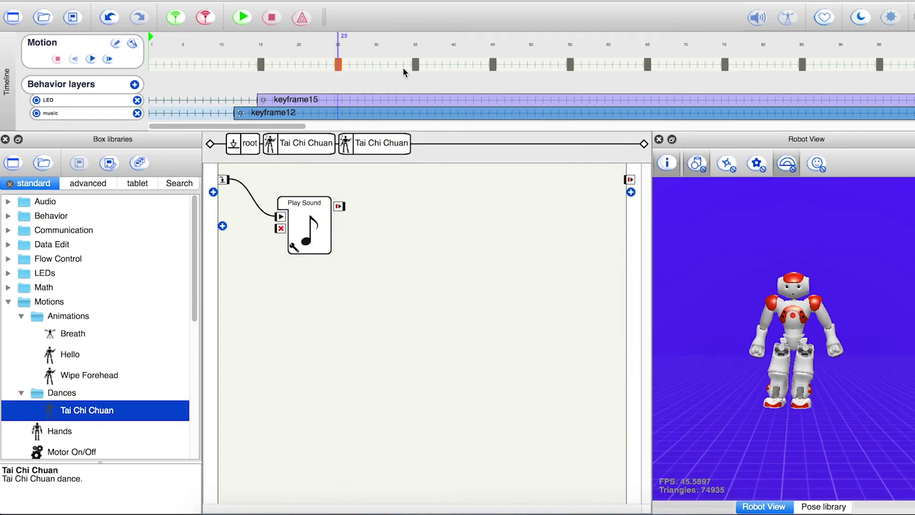
left_click(416, 66)
left_click(495, 66)
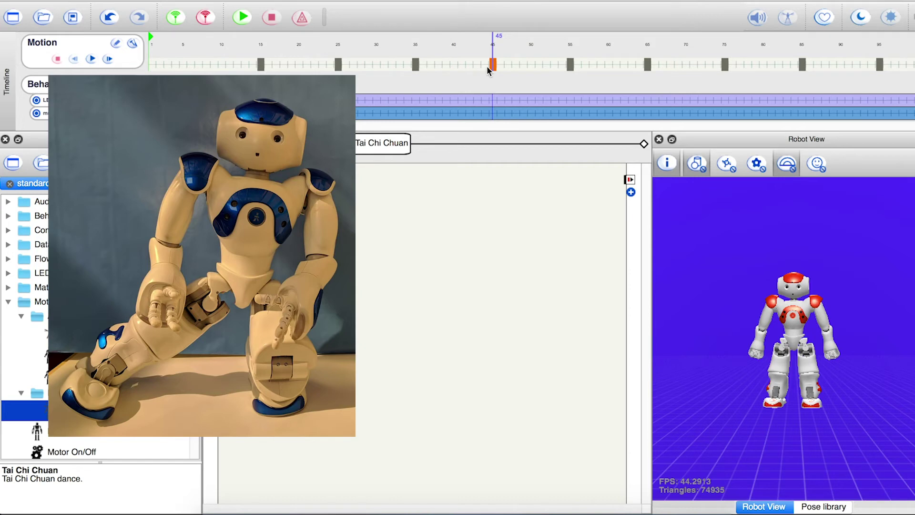
left_click(339, 66)
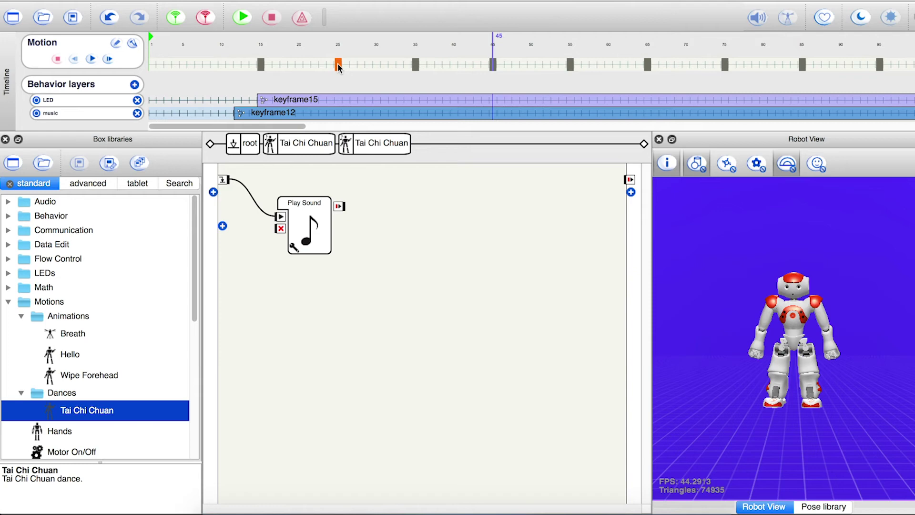
Step: Drag the keyframes from frame 25 onward leftward to cluster between frames 15 and 30
left_click_drag(338, 66, 293, 66)
left_click_drag(417, 66, 324, 66)
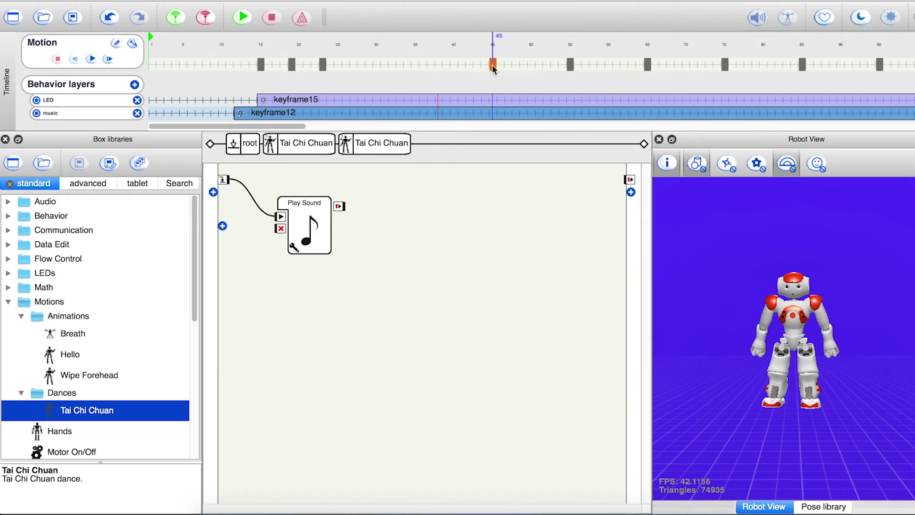
left_click_drag(493, 66, 347, 65)
left_click_drag(571, 67, 337, 66)
left_click_drag(647, 66, 354, 66)
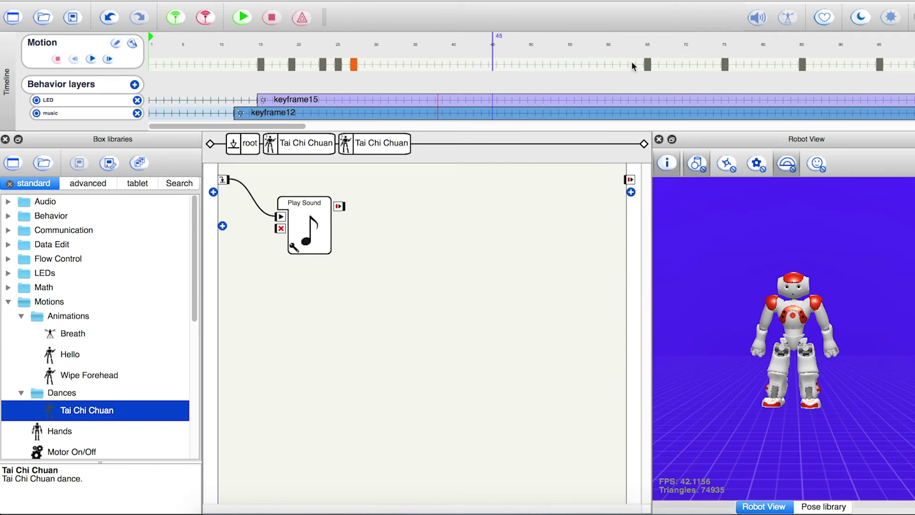
left_click_drag(430, 66, 370, 67)
Step: Upload and play the behavior with the rearranged keyframes on the virtual NAO
left_click(242, 17)
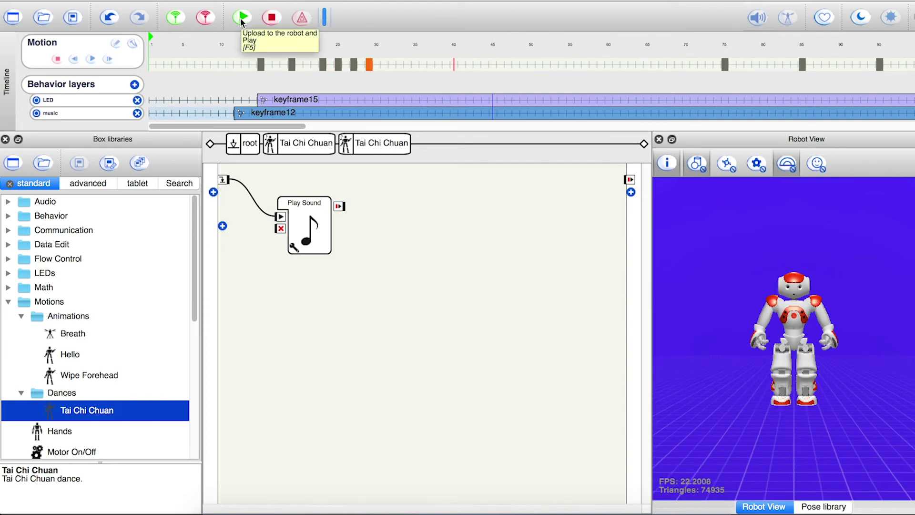